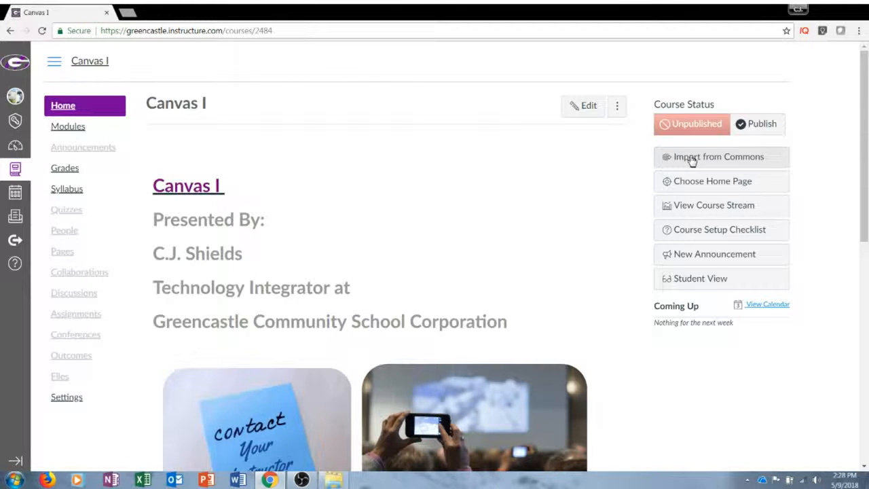
Save Pages Front Page as the course home page and open the course stream
{"action": "left_click", "coordinate": [696, 183]}
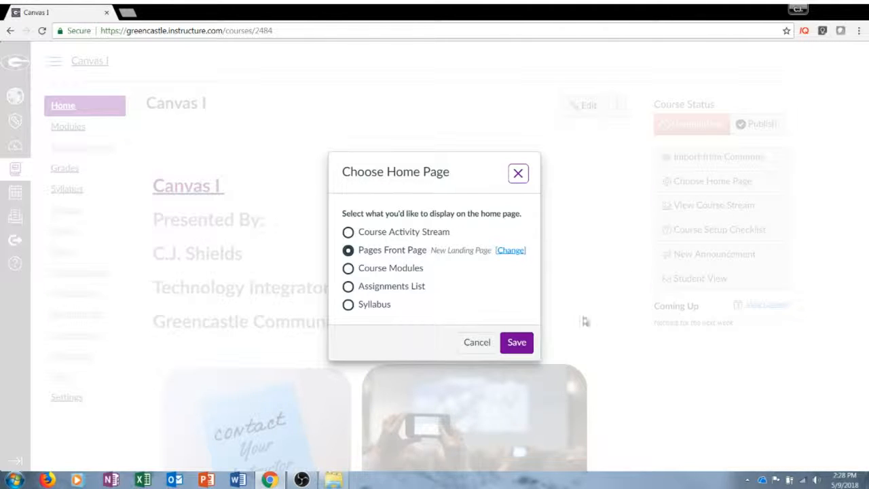
{"action": "left_click", "coordinate": [517, 341]}
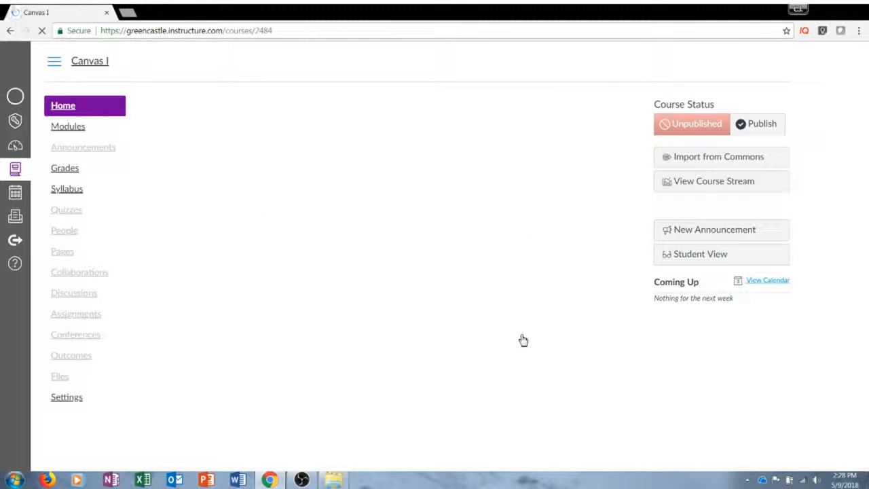
{"action": "left_click", "coordinate": [740, 216]}
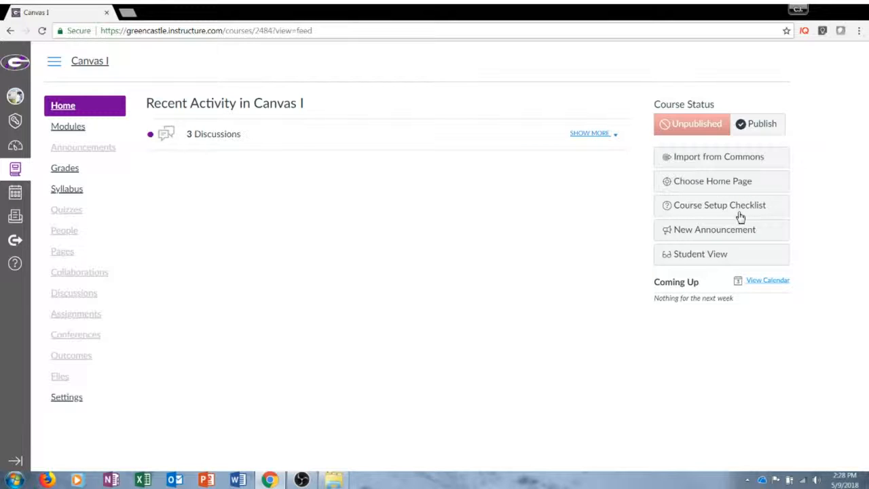
Preview the course home page in Student View and return to the teacher view
{"action": "left_click", "coordinate": [722, 260]}
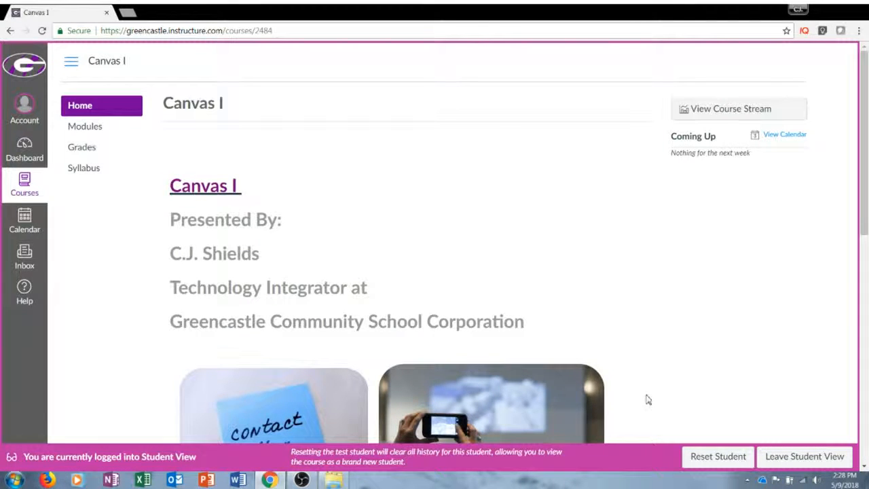
{"action": "left_click", "coordinate": [802, 460]}
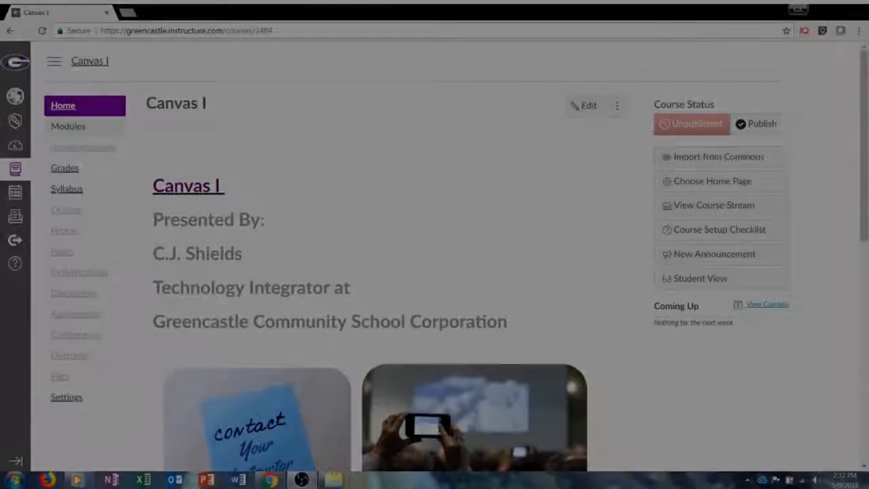
View the course's Modules page and its Announcements page
{"action": "left_click", "coordinate": [77, 131]}
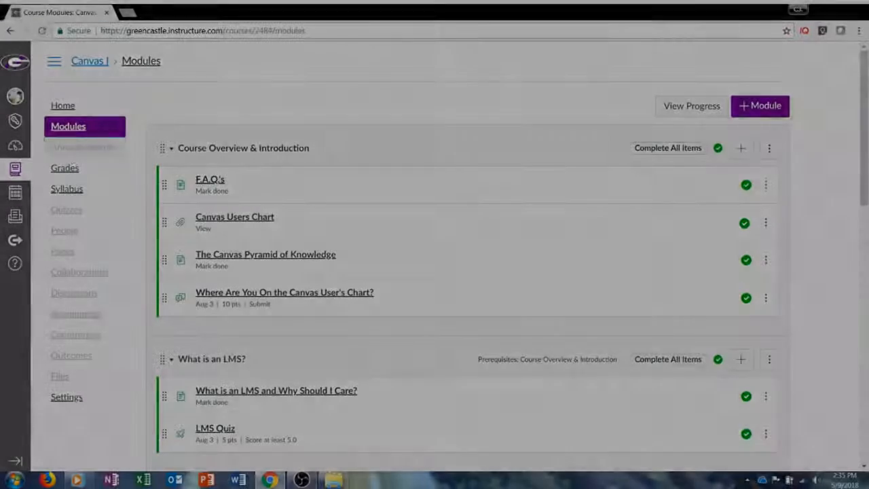
{"action": "left_click", "coordinate": [73, 155]}
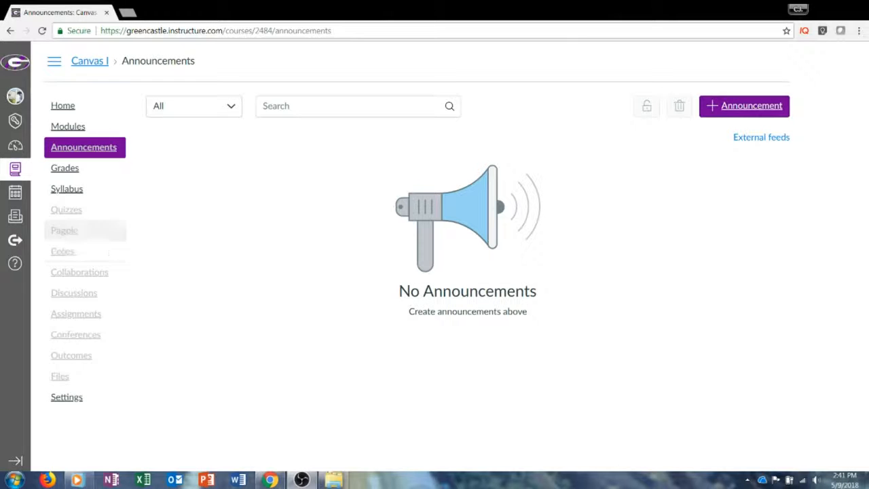
Open the course gradebook, look at its Learning Mastery view and return to the Assignments view
{"action": "left_click", "coordinate": [70, 170]}
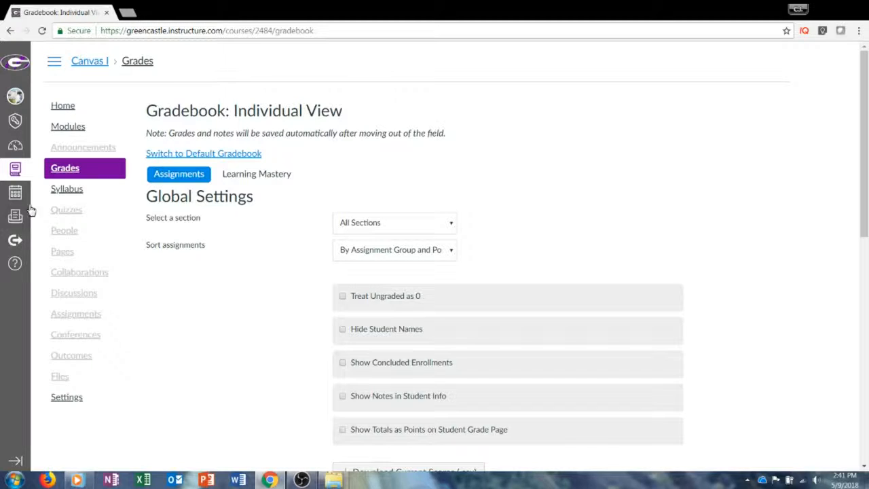
{"action": "left_click", "coordinate": [238, 175]}
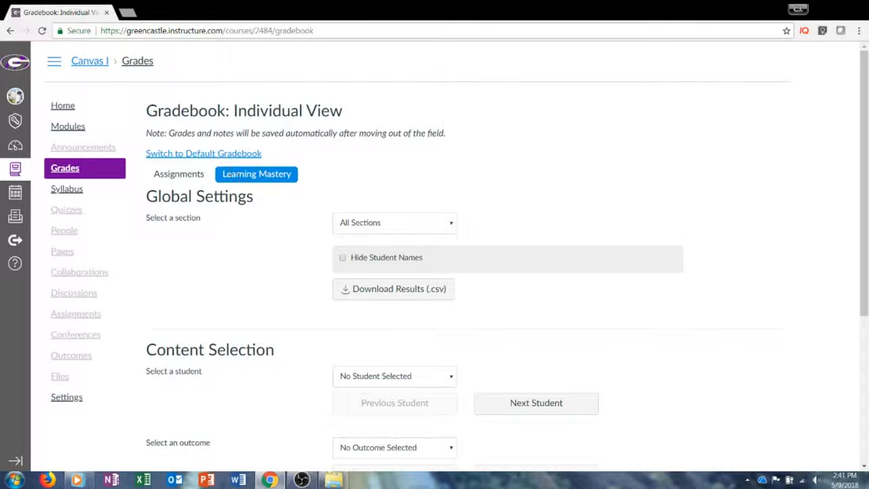
{"action": "left_click", "coordinate": [179, 174]}
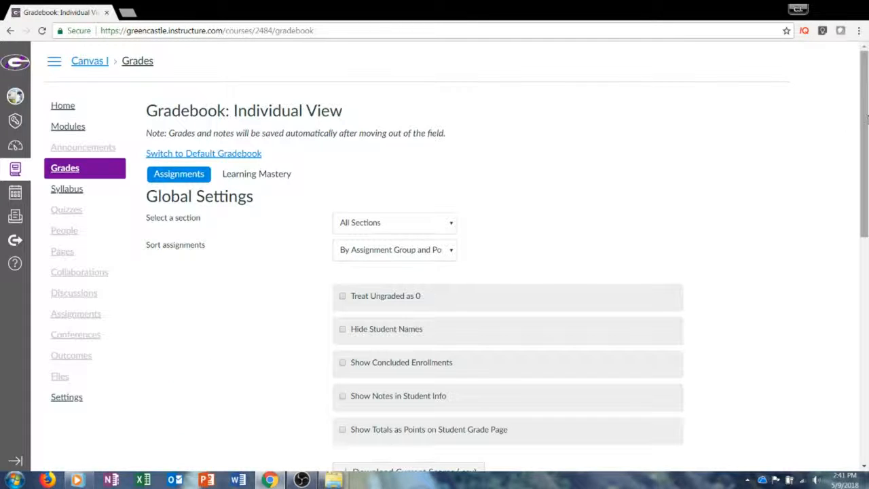
Examine the individual gradebook's global settings, student and assignment selection, and grading sections
{"action": "left_click_drag", "start_coordinate": [865, 120], "coordinate": [866, 129]}
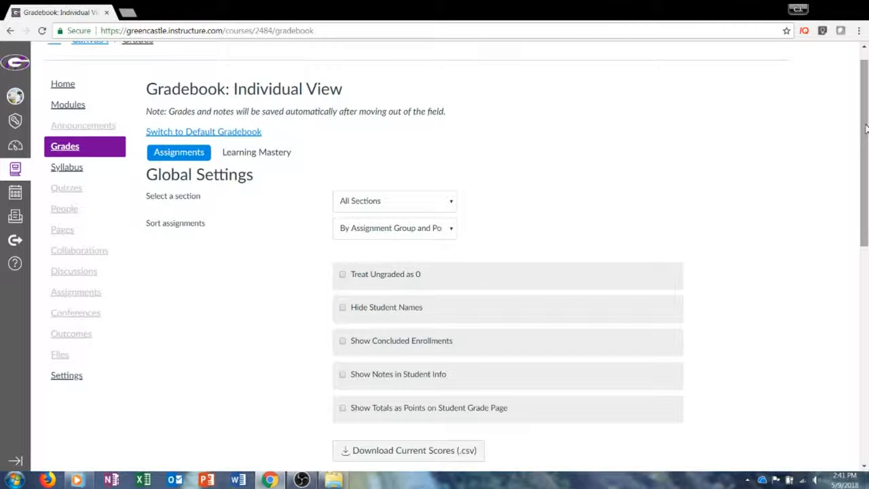
{"action": "left_click_drag", "start_coordinate": [860, 121], "coordinate": [868, 204]}
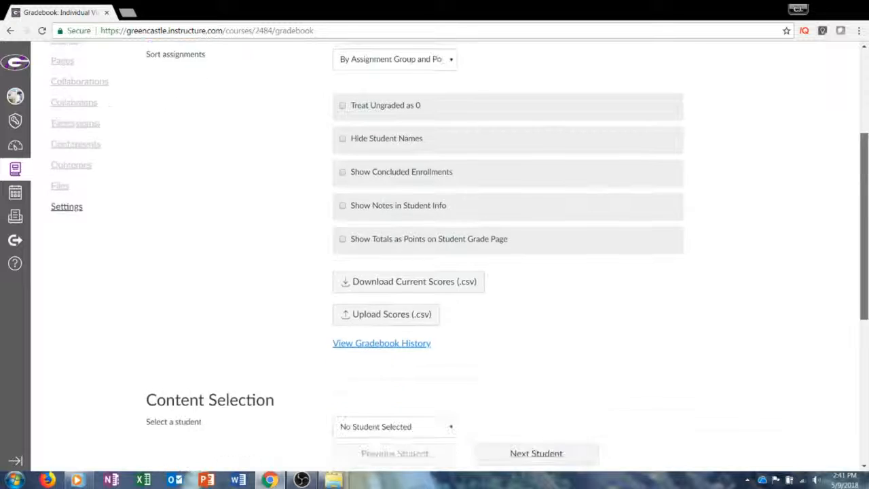
{"action": "scroll", "coordinate": [476, 222], "scroll_direction": "down", "scroll_amount": 4}
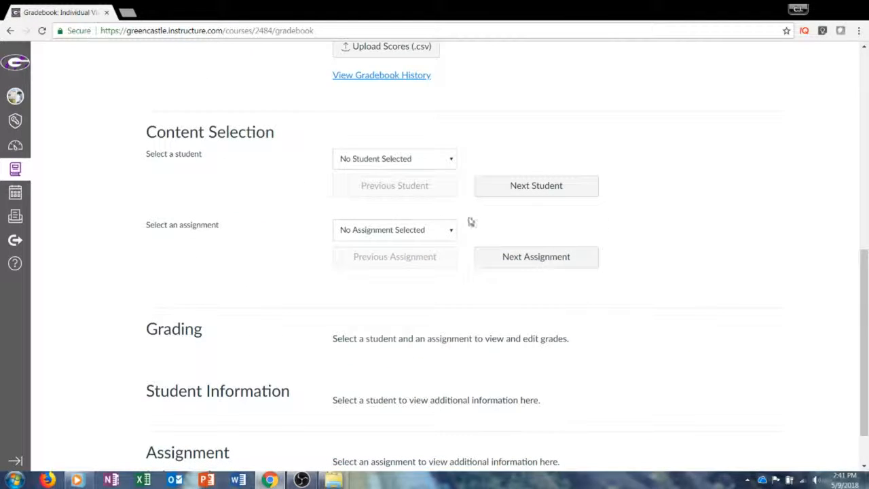
{"action": "left_click", "coordinate": [441, 237]}
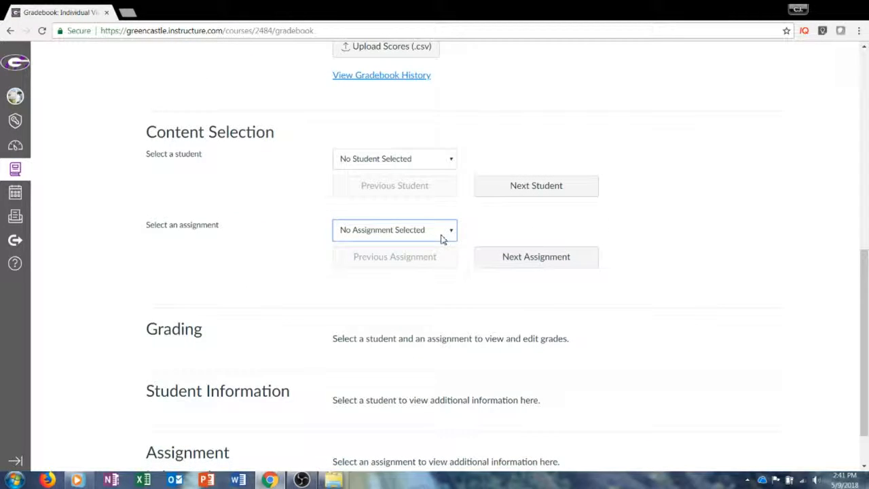
{"action": "left_click", "coordinate": [443, 164]}
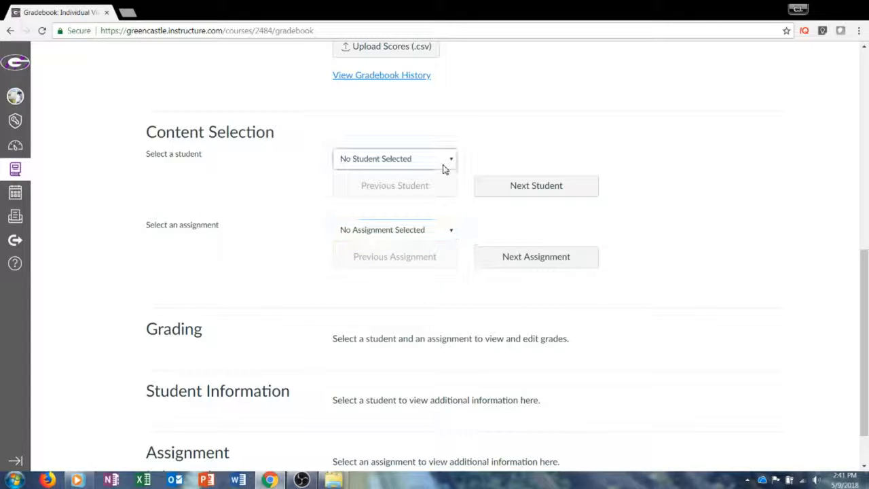
{"action": "scroll", "coordinate": [854, 353], "scroll_direction": "down", "scroll_amount": 1}
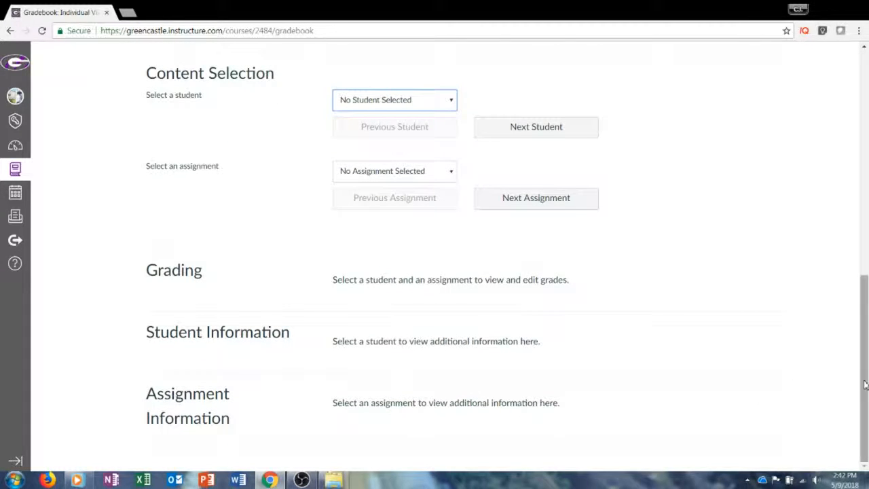
{"action": "scroll", "coordinate": [865, 385], "scroll_direction": "up", "scroll_amount": 8}
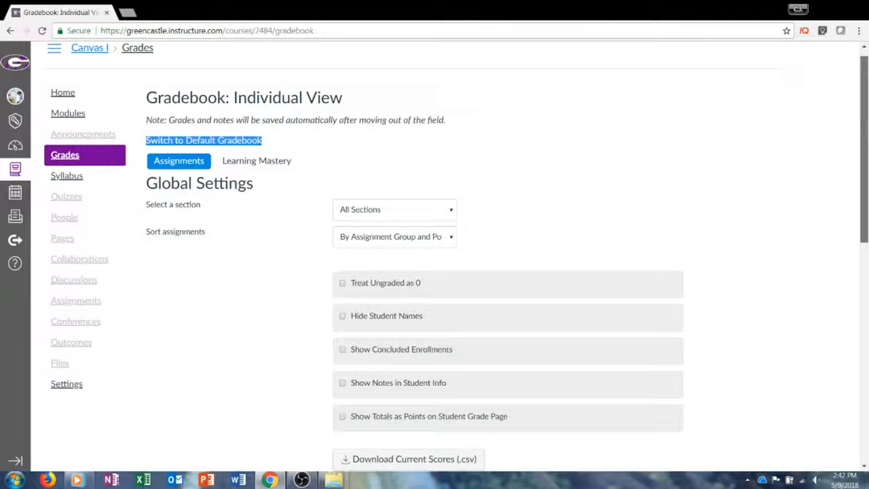
Switch the gradebook to the default view and back to Individual View
{"action": "left_click", "coordinate": [231, 143]}
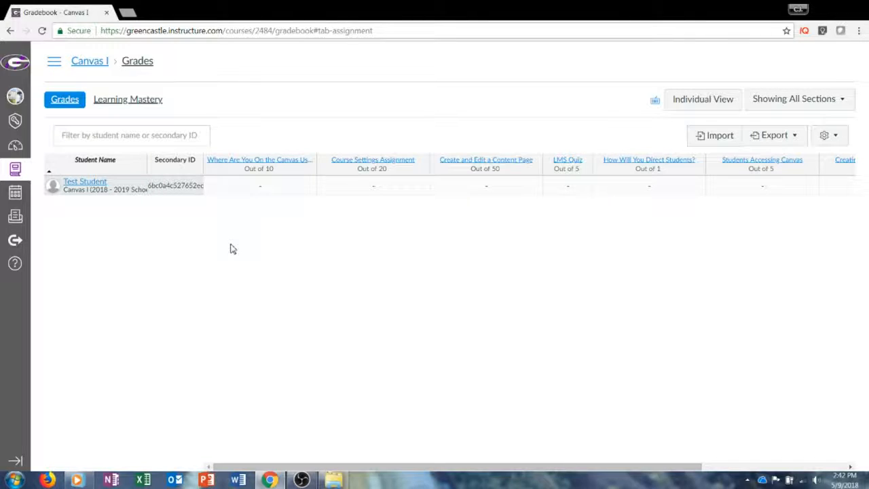
{"action": "left_click", "coordinate": [690, 106]}
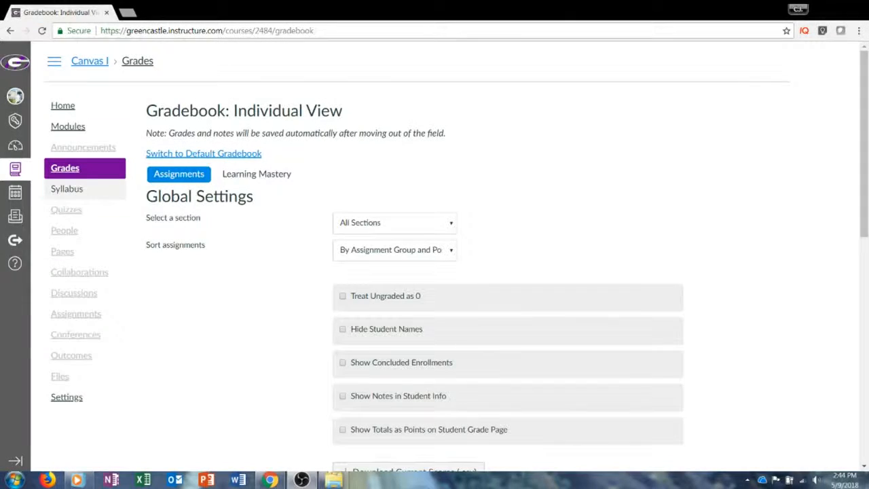
Open the course syllabus and review its overview, goals, objectives and course summary
{"action": "left_click", "coordinate": [88, 193]}
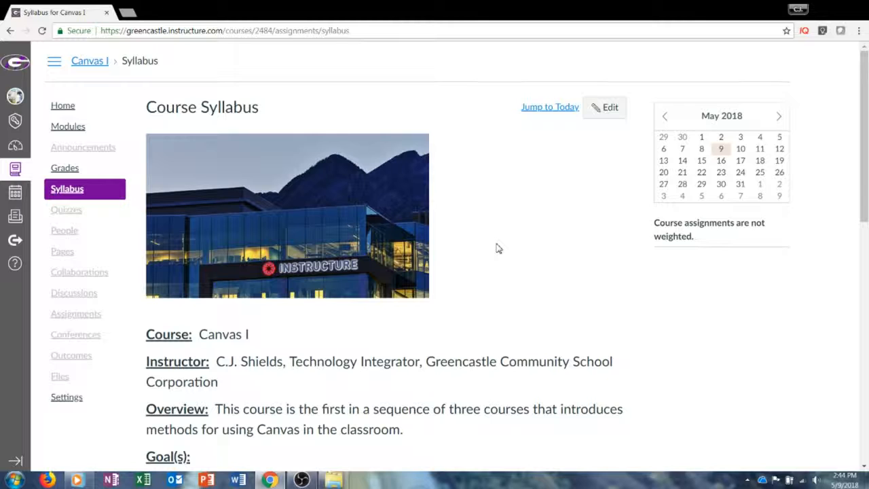
{"action": "scroll", "coordinate": [496, 249], "scroll_direction": "down", "scroll_amount": 3}
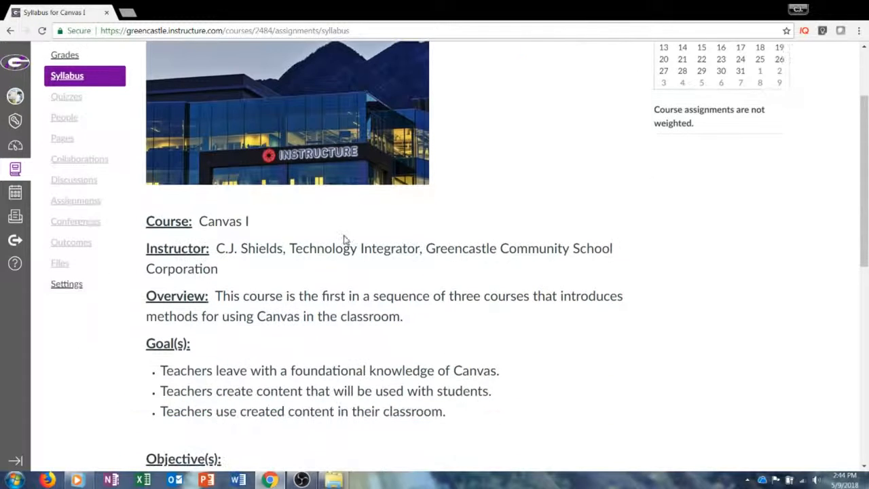
{"action": "scroll", "coordinate": [368, 244], "scroll_direction": "down", "scroll_amount": 2}
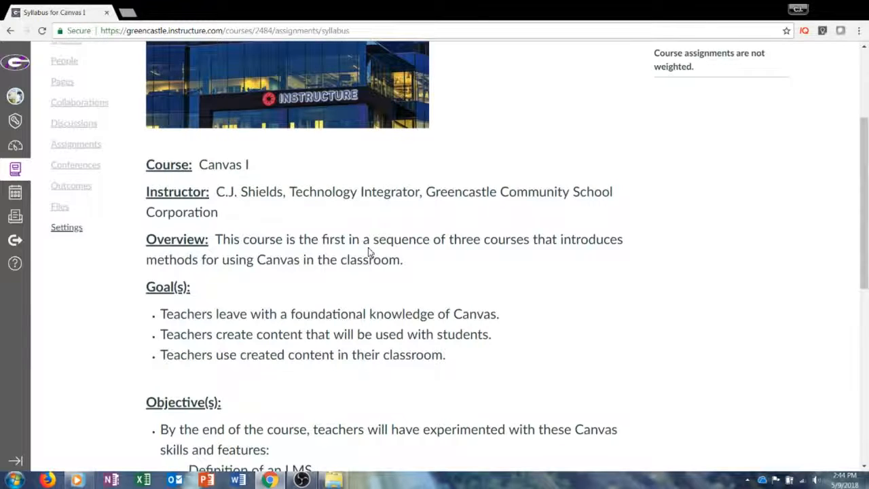
{"action": "scroll", "coordinate": [368, 252], "scroll_direction": "down", "scroll_amount": 2}
{"action": "scroll", "coordinate": [369, 252], "scroll_direction": "down", "scroll_amount": 10}
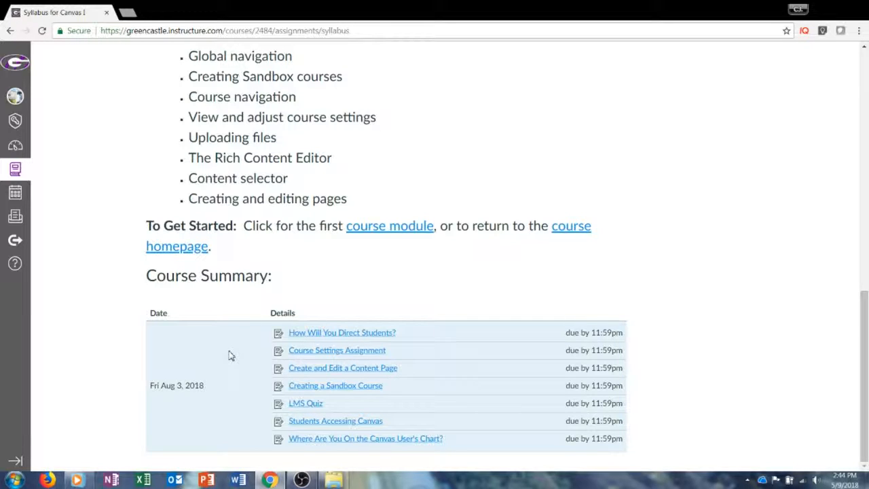
{"action": "scroll", "coordinate": [229, 355], "scroll_direction": "up", "scroll_amount": 7}
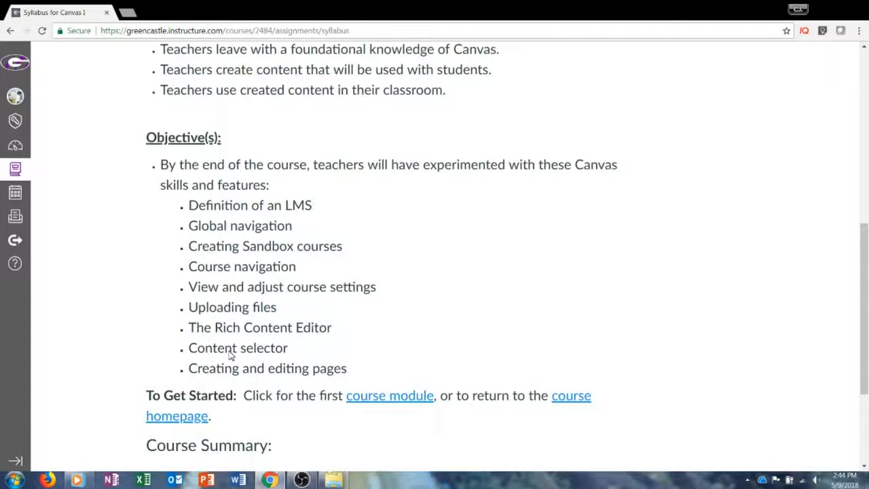
{"action": "scroll", "coordinate": [230, 352], "scroll_direction": "up", "scroll_amount": 2}
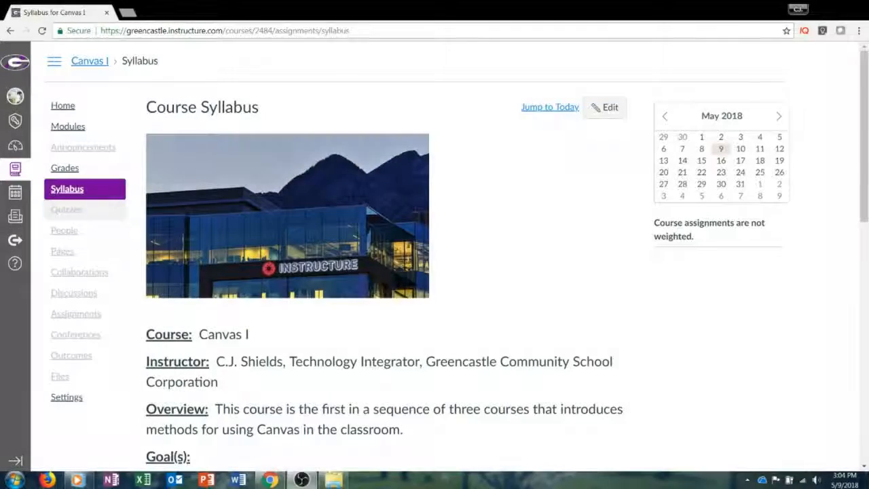
View the course's quizzes list and the People roster with its student groups
{"action": "left_click", "coordinate": [68, 211]}
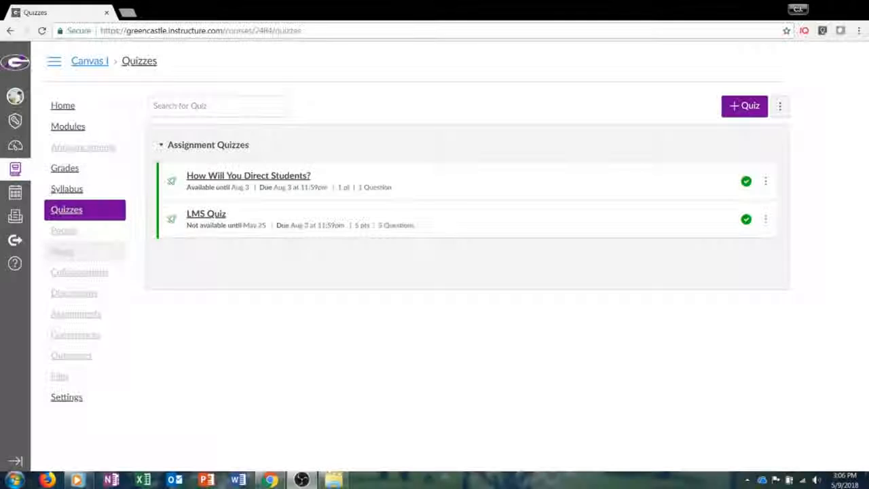
{"action": "left_click", "coordinate": [65, 231]}
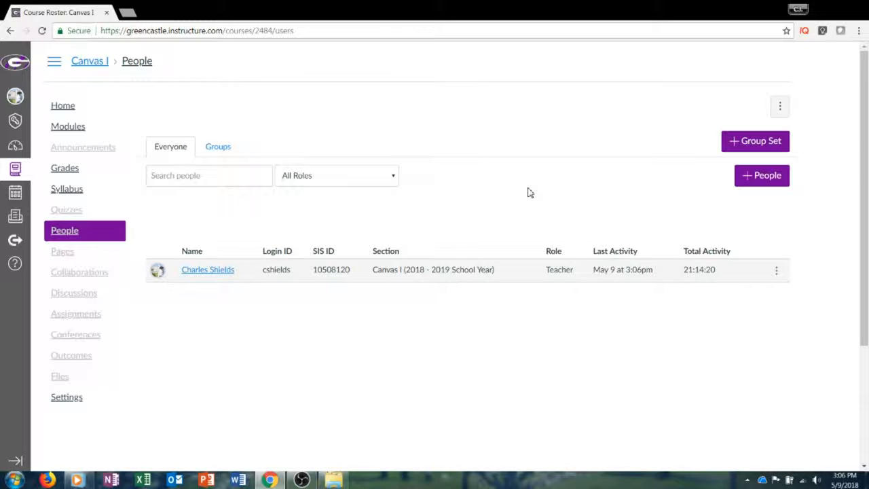
{"action": "left_click", "coordinate": [232, 152]}
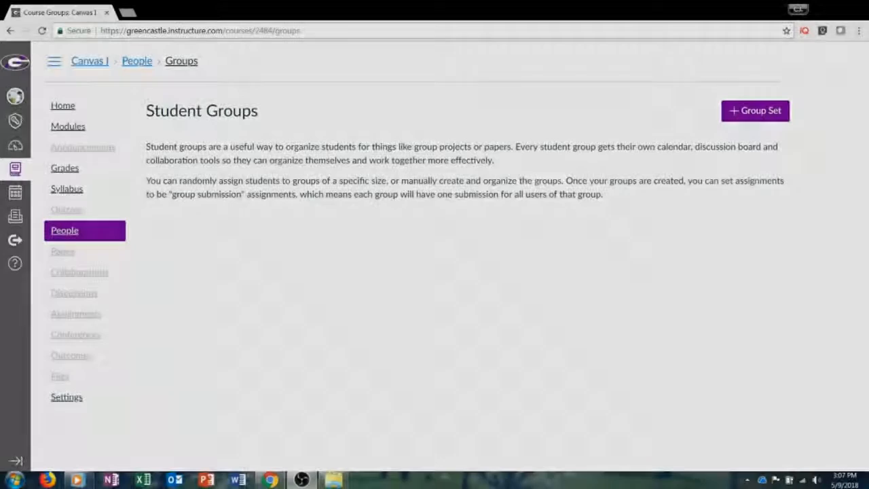
List all of the course's pages and open the Collaborations page
{"action": "left_click", "coordinate": [72, 252]}
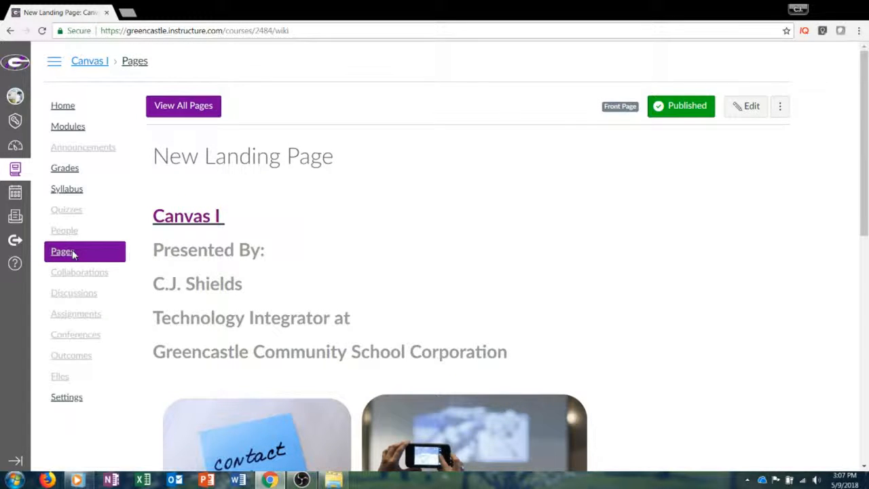
{"action": "left_click", "coordinate": [167, 112]}
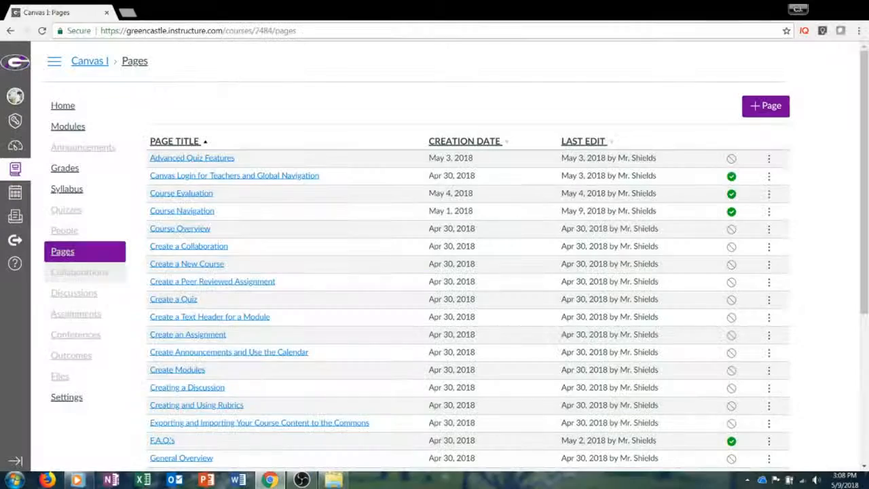
{"action": "left_click", "coordinate": [101, 273]}
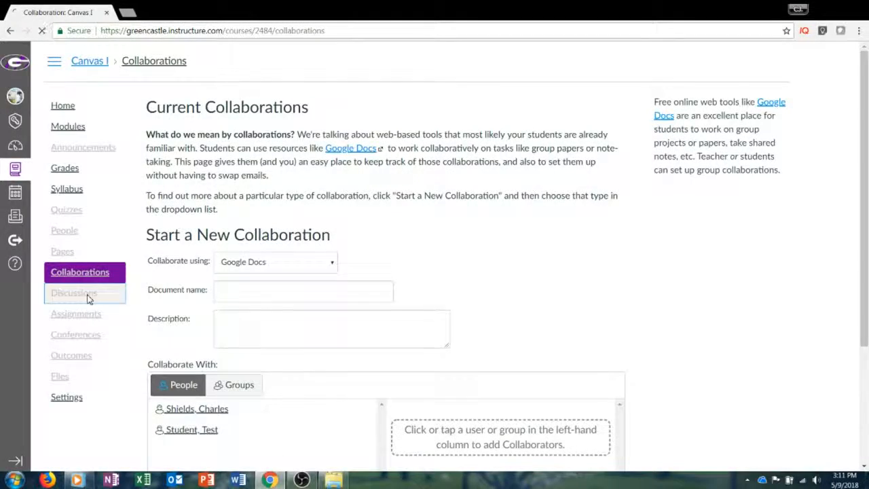
Filter the course discussions by Unread and by Assignments, and open the course's assignments list
{"action": "left_click", "coordinate": [87, 295]}
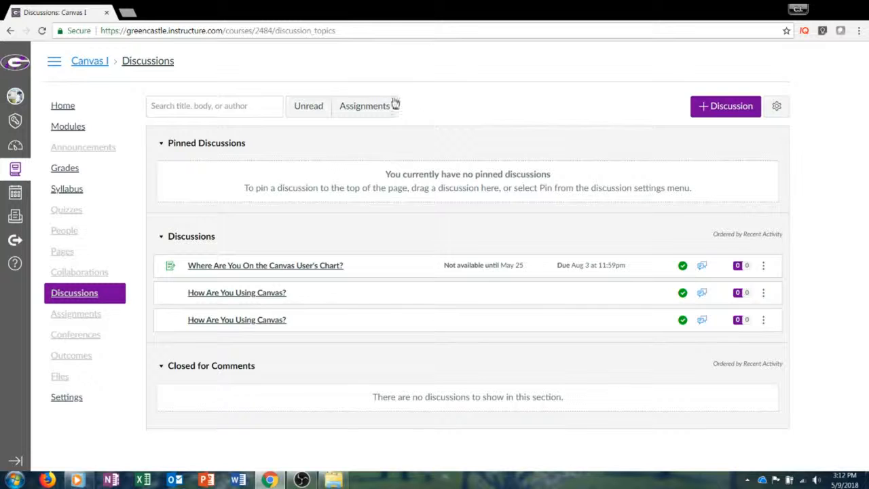
{"action": "left_click", "coordinate": [320, 111]}
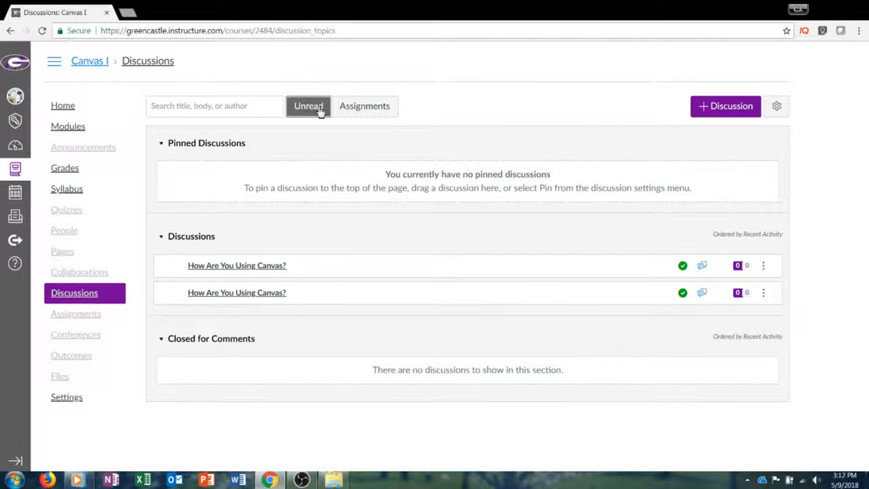
{"action": "left_click", "coordinate": [360, 111]}
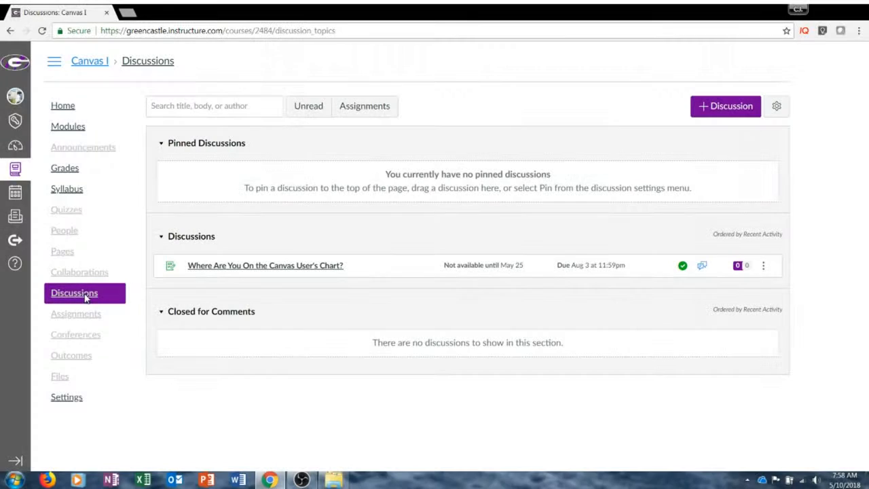
{"action": "left_click", "coordinate": [85, 316]}
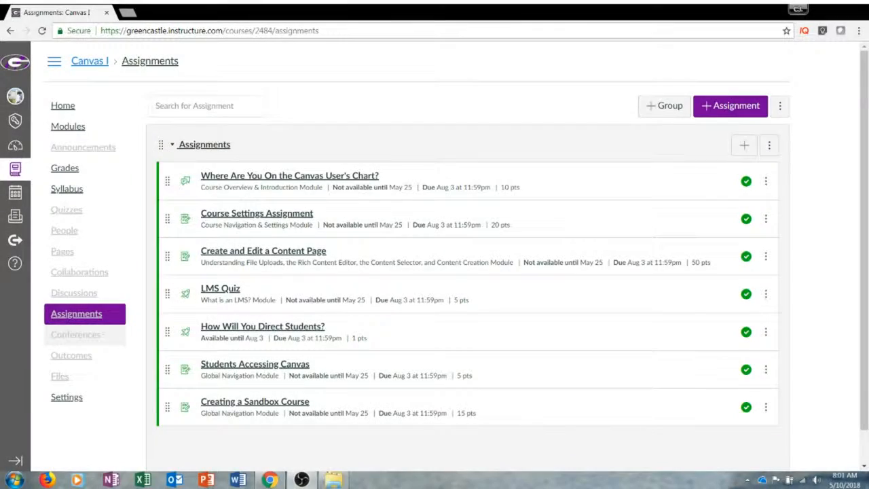
View the course's Conferences and Outcomes pages, and open the course's file list
{"action": "left_click", "coordinate": [93, 339]}
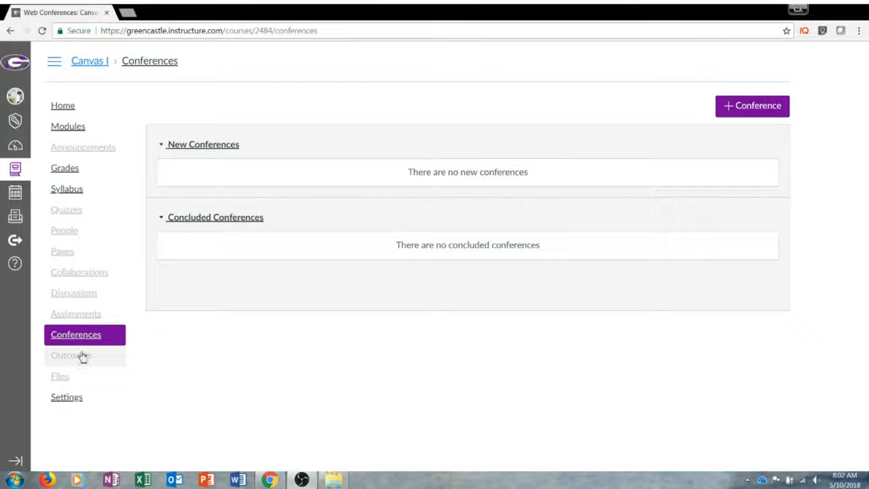
{"action": "left_click", "coordinate": [80, 356]}
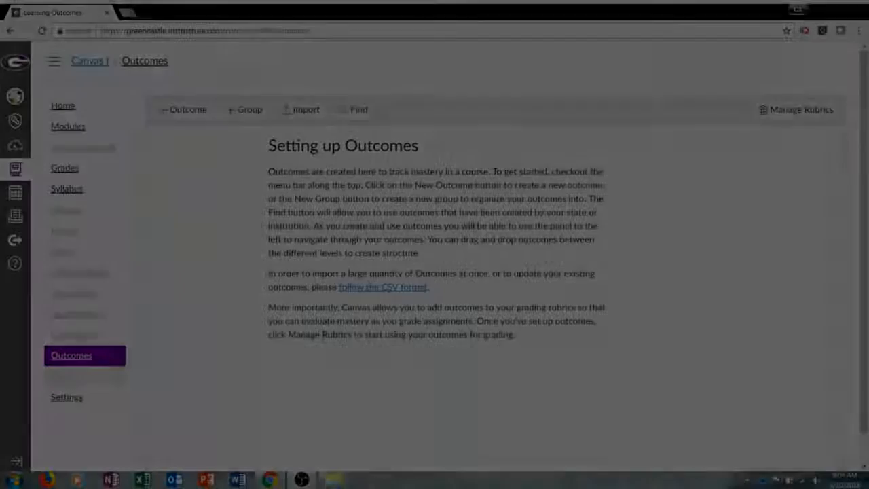
{"action": "left_click", "coordinate": [64, 379]}
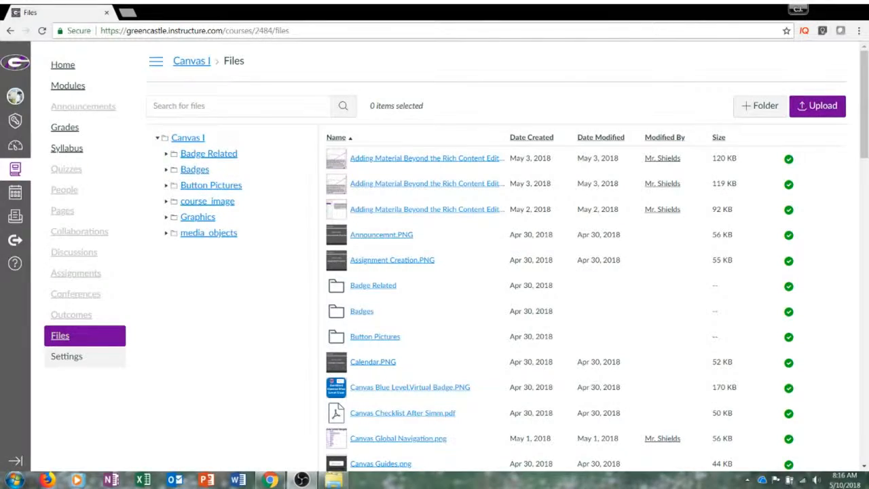
Open the course settings and check the course details, including the options for the course image
{"action": "left_click", "coordinate": [72, 359]}
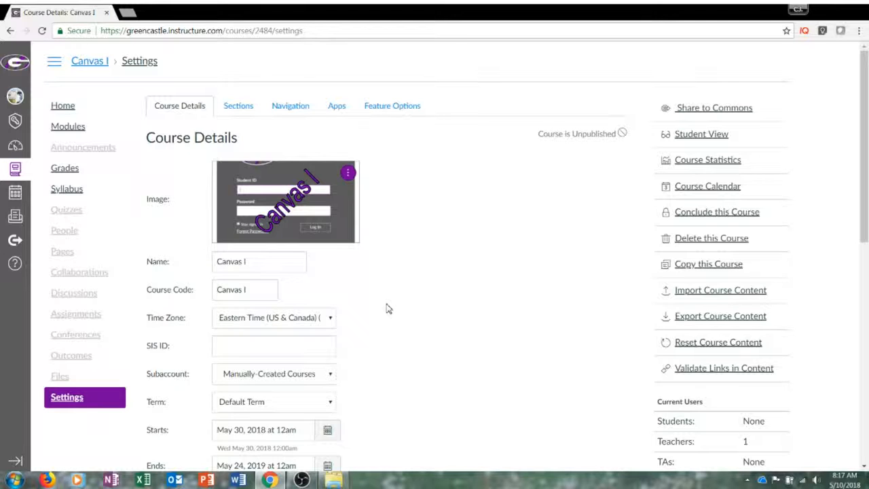
{"action": "scroll", "coordinate": [387, 309], "scroll_direction": "down", "scroll_amount": 1}
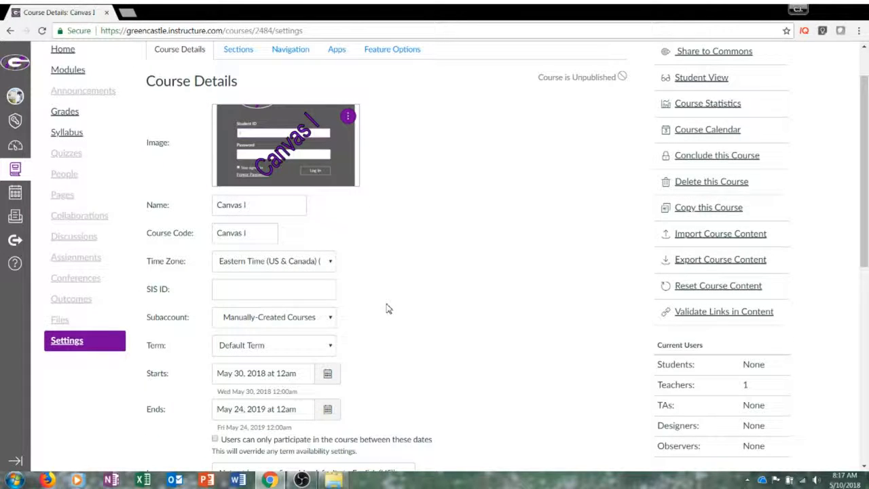
{"action": "left_click", "coordinate": [348, 119]}
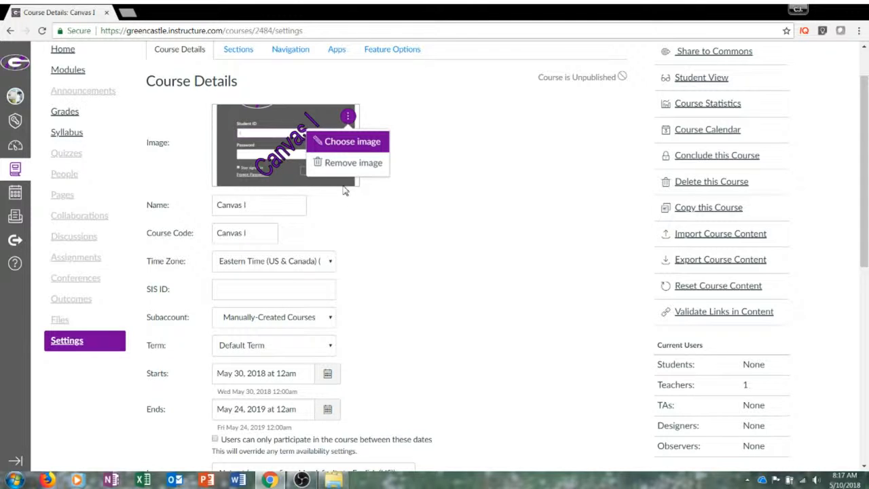
{"action": "left_click", "coordinate": [414, 226]}
View the course's sections in the settings and activate the field for adding a new section
{"action": "scroll", "coordinate": [403, 227], "scroll_direction": "up", "scroll_amount": 1}
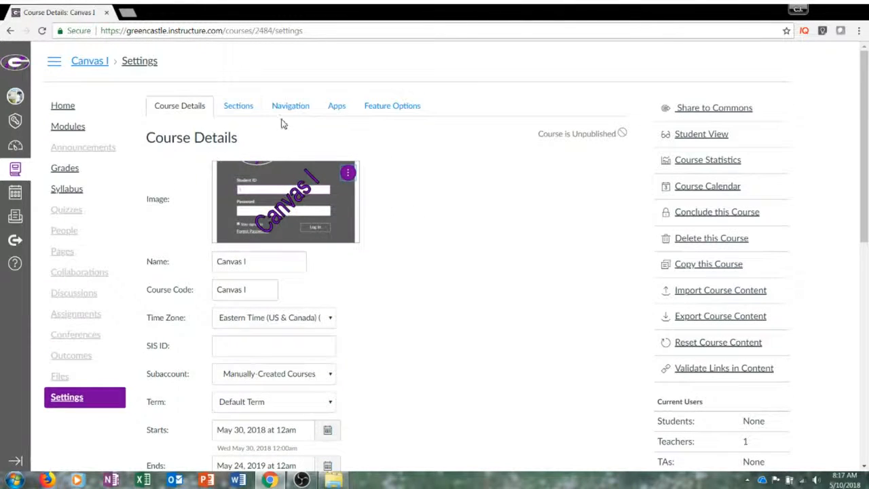
{"action": "left_click", "coordinate": [248, 110]}
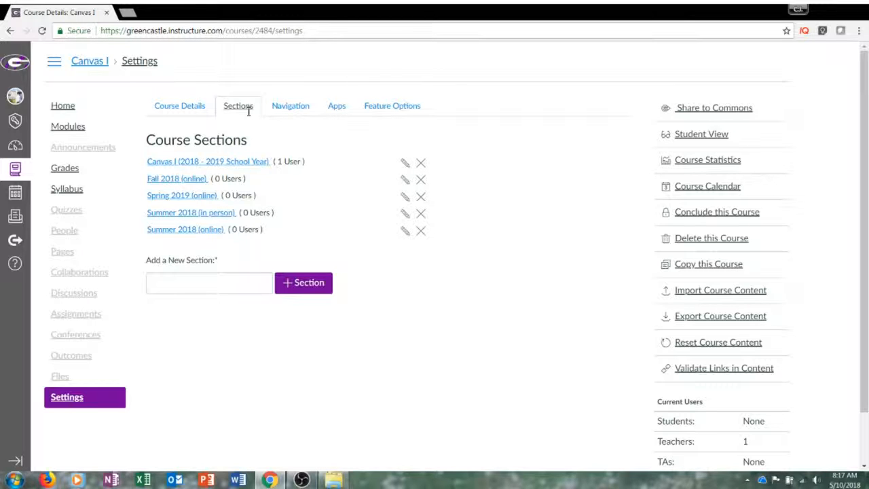
{"action": "left_click", "coordinate": [164, 284]}
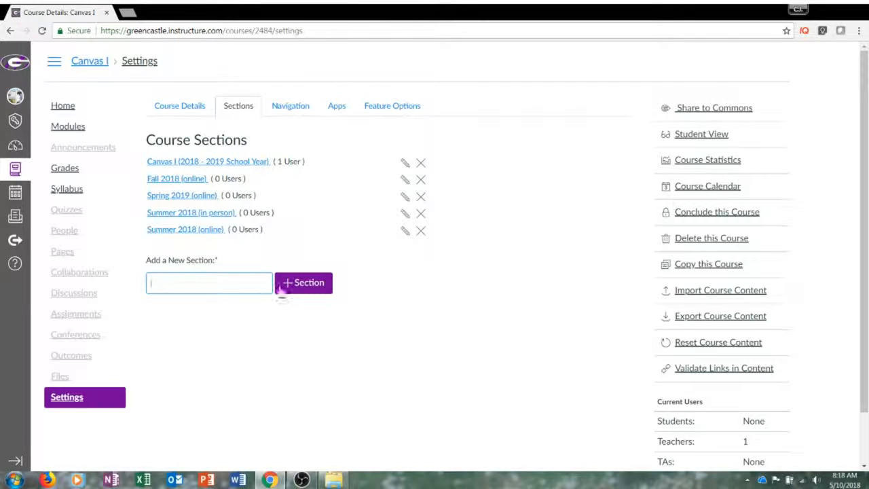
In the course navigation settings, move Syllabus into the items hidden from students, and restore it below Grades
{"action": "left_click", "coordinate": [286, 120]}
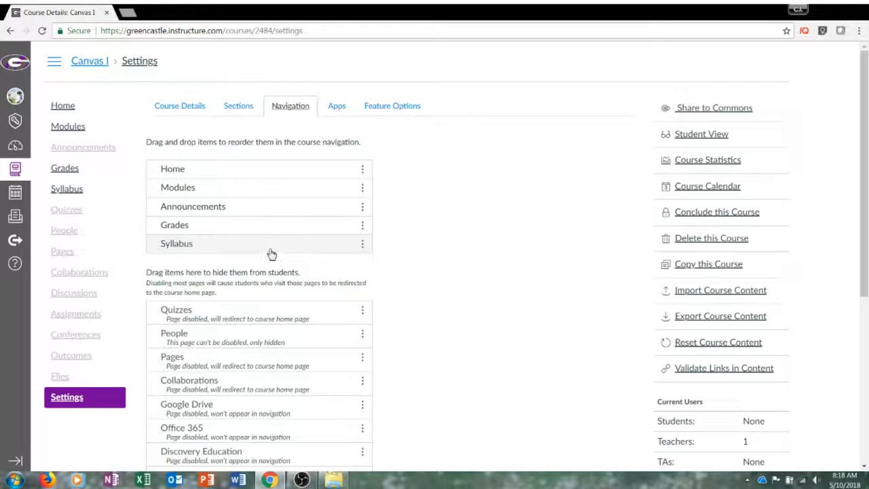
{"action": "left_click_drag", "start_coordinate": [271, 253], "coordinate": [262, 310]}
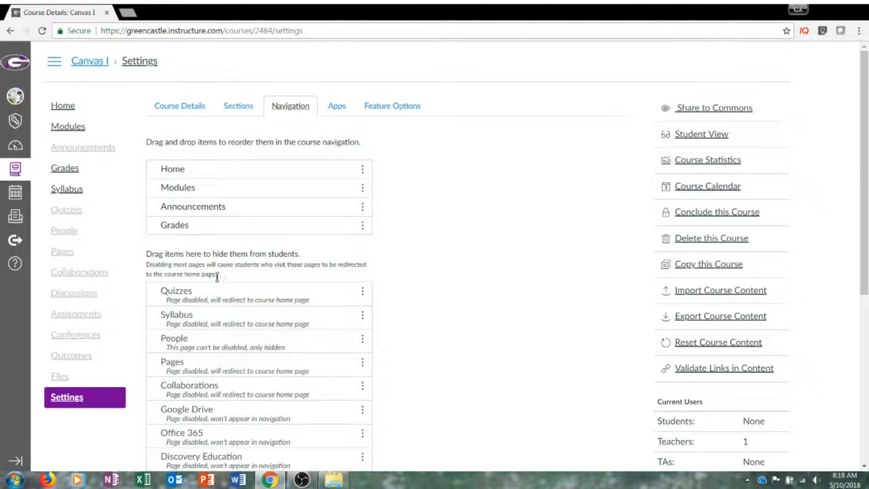
{"action": "left_click_drag", "start_coordinate": [203, 326], "coordinate": [214, 236]}
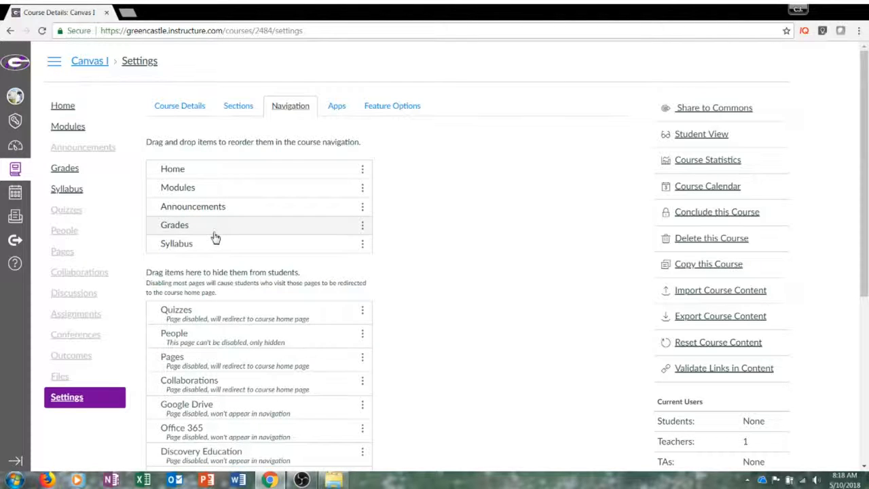
{"action": "mouse_move", "coordinate": [194, 319]}
{"action": "left_mouse_down"}
{"action": "mouse_move", "coordinate": [185, 263]}
{"action": "mouse_move", "coordinate": [198, 310]}
{"action": "left_mouse_up"}
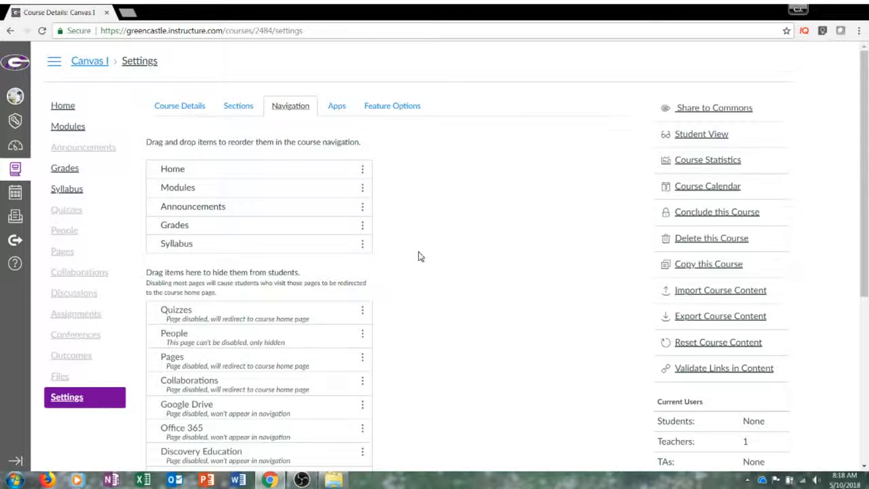
Review the full list of navigation items hidden from students and view the available options for the Home item
{"action": "scroll", "coordinate": [419, 256], "scroll_direction": "down", "scroll_amount": 5}
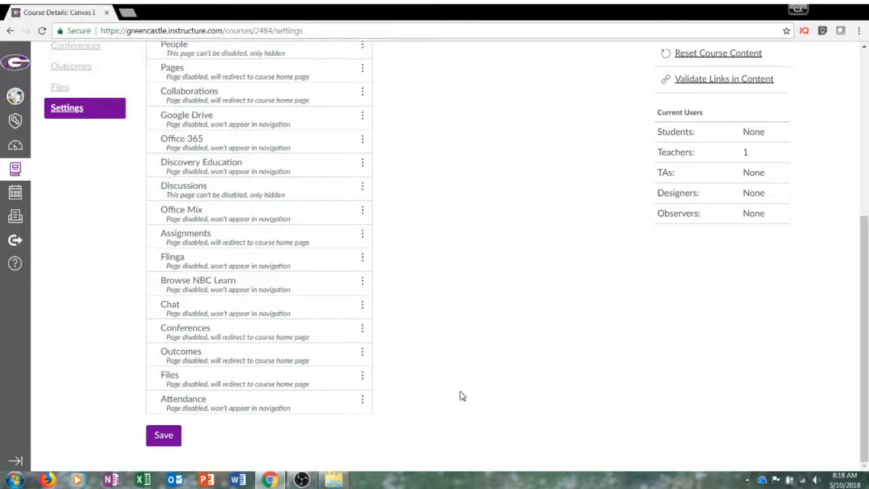
{"action": "scroll", "coordinate": [574, 330], "scroll_direction": "up", "scroll_amount": 5}
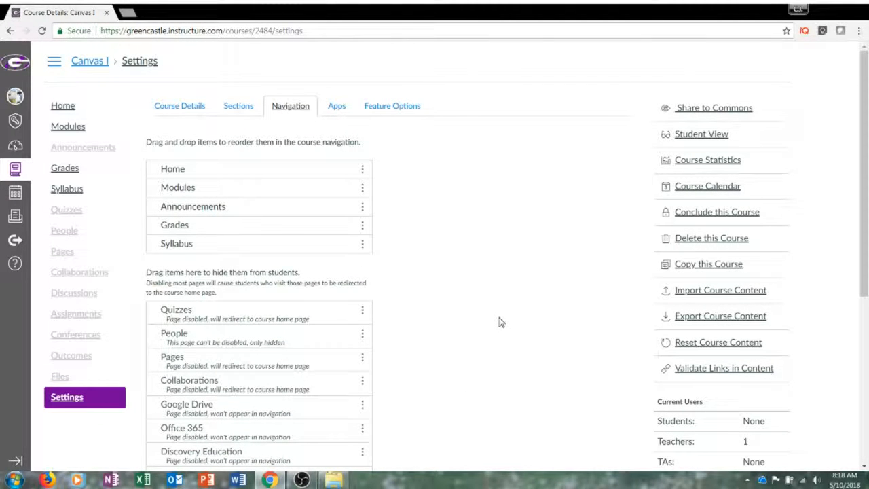
{"action": "left_click", "coordinate": [363, 169]}
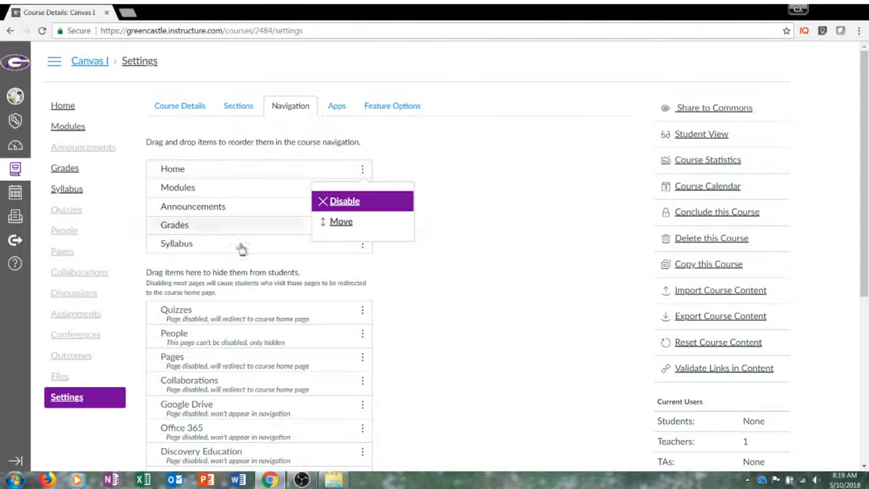
{"action": "left_click", "coordinate": [504, 189]}
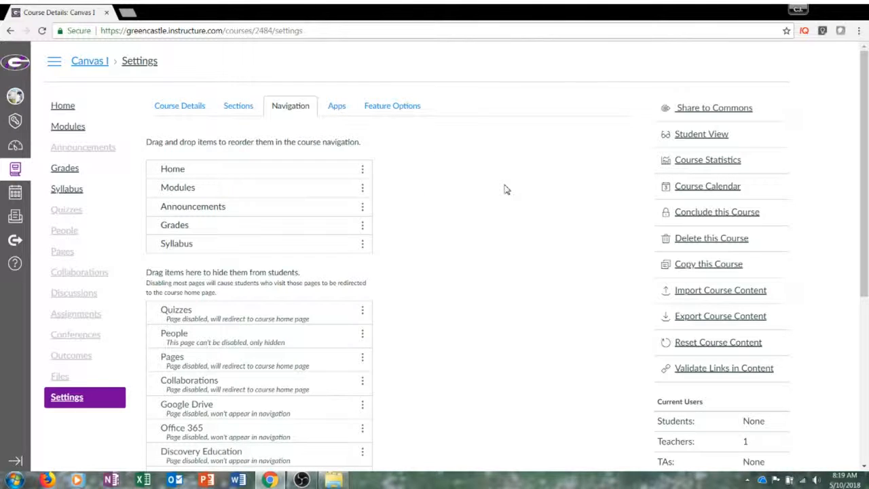
View the course's external apps, filtering them by Installed and by Not Installed
{"action": "left_click", "coordinate": [340, 106]}
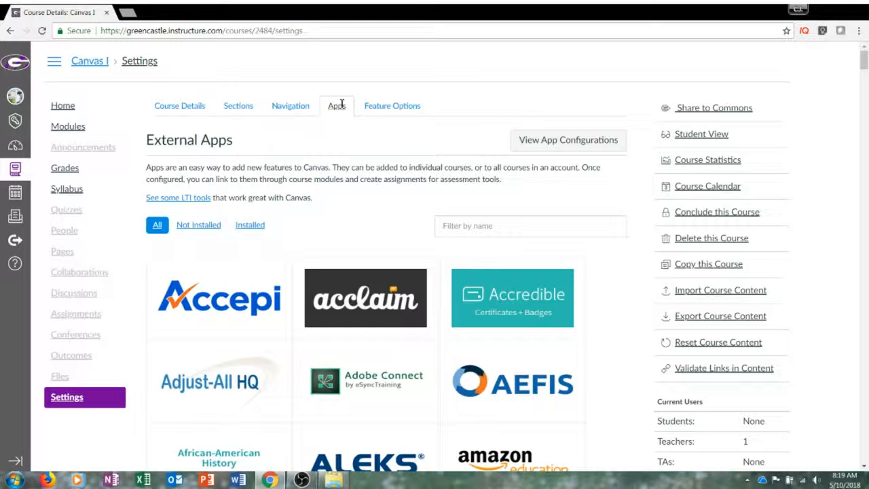
{"action": "left_click", "coordinate": [246, 229]}
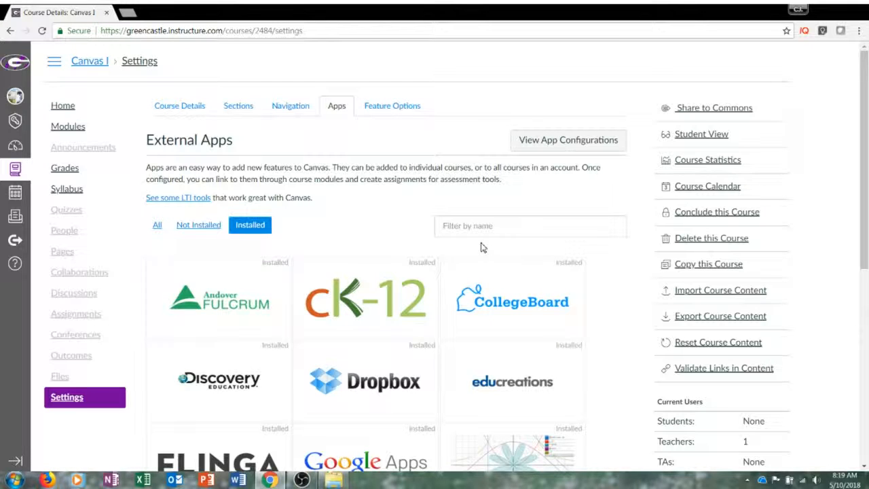
{"action": "left_click", "coordinate": [201, 231]}
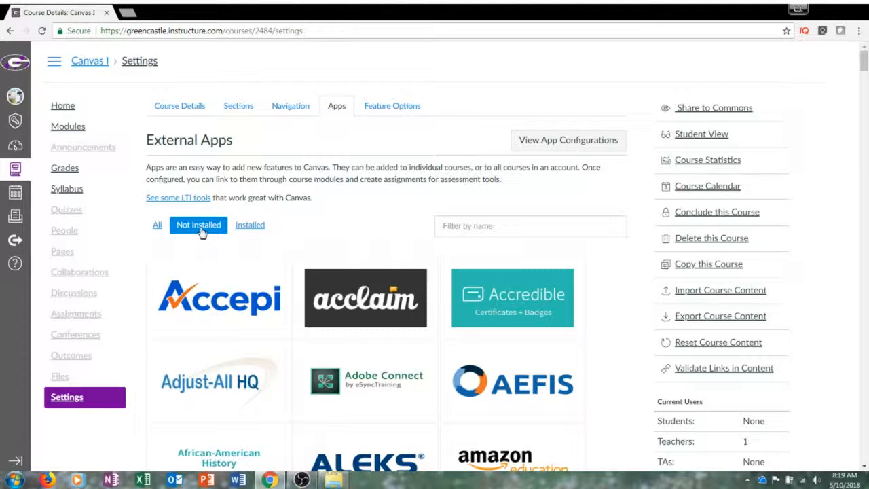
Review the course's feature options and the list of current users in the settings
{"action": "left_click", "coordinate": [375, 110]}
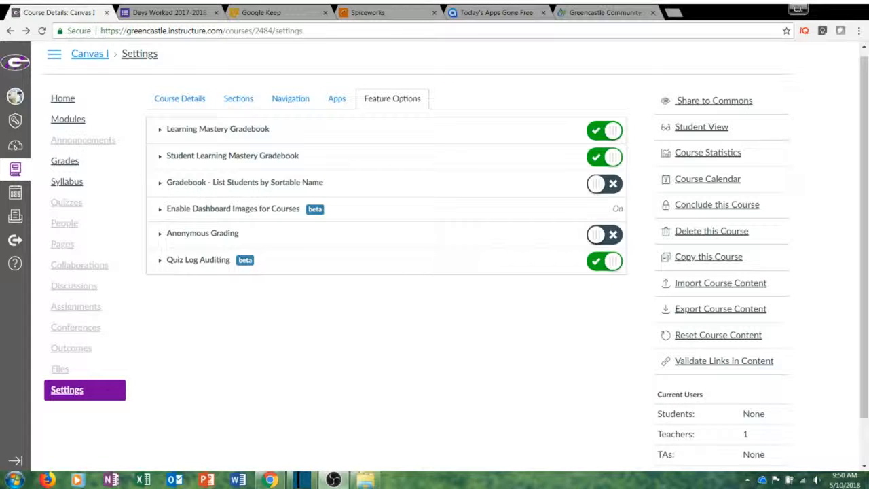
{"action": "scroll", "coordinate": [435, 258], "scroll_direction": "down", "scroll_amount": 1}
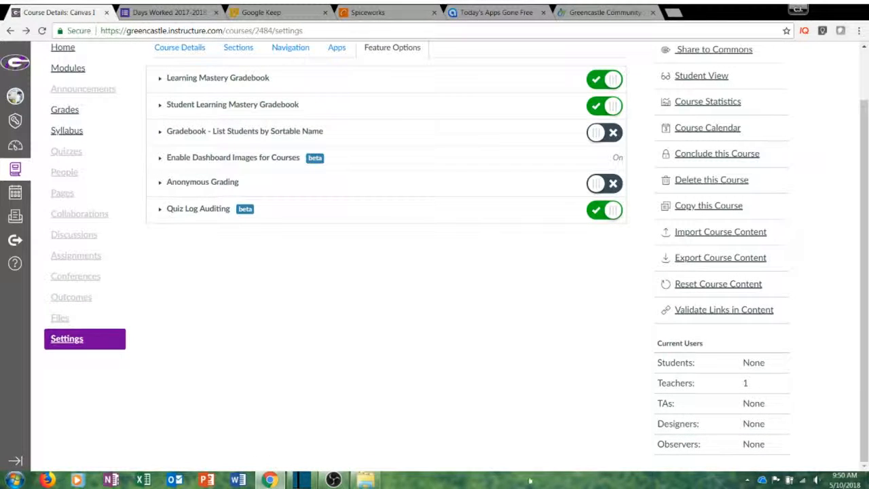
{"action": "scroll", "coordinate": [859, 383], "scroll_direction": "up", "scroll_amount": 1}
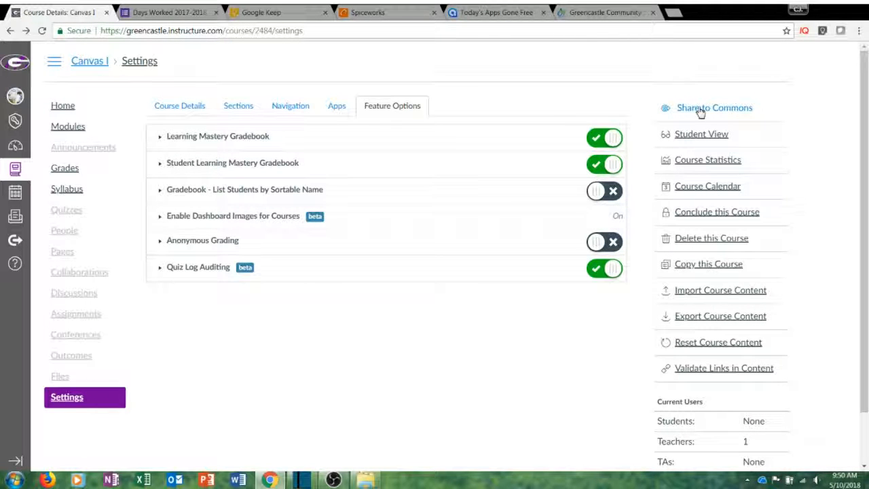
Open the course statistics, view the Assignments, Students, File Storage and Totals figures, and return to the settings
{"action": "left_click", "coordinate": [699, 161]}
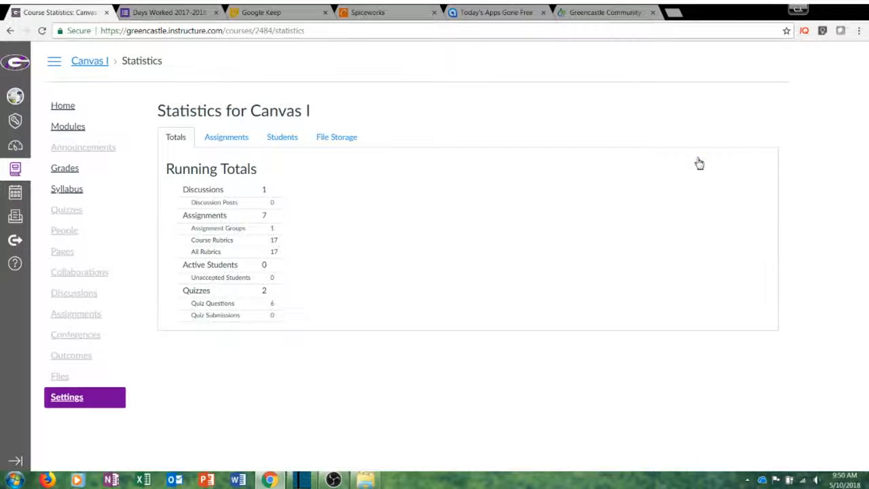
{"action": "left_click", "coordinate": [219, 144]}
{"action": "left_click", "coordinate": [282, 139]}
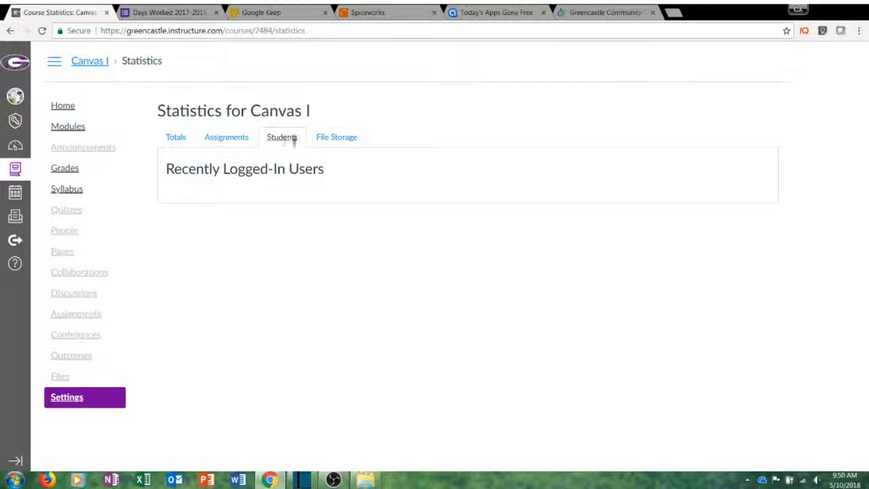
{"action": "left_click", "coordinate": [332, 139]}
{"action": "left_click", "coordinate": [179, 139]}
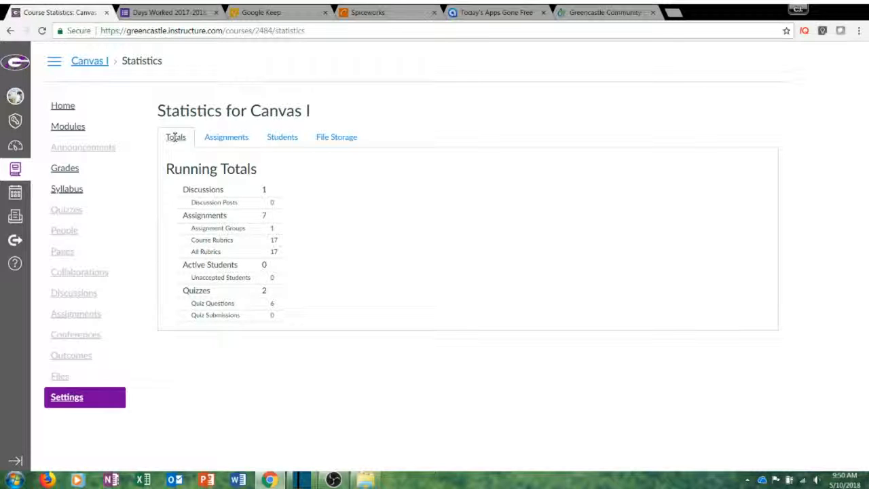
{"action": "left_click", "coordinate": [10, 31]}
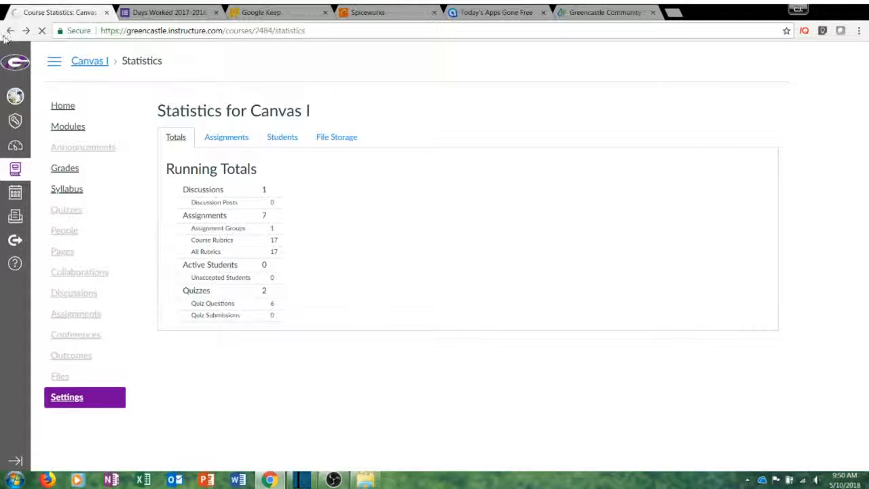